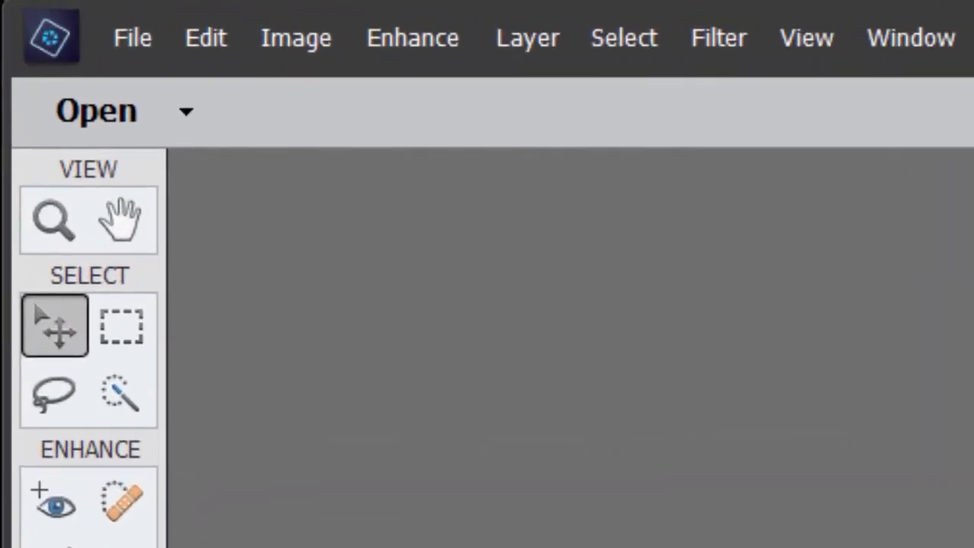
Create a new blank 900 × 100 px, 72 ppi document with a transparent background
click(134, 40)
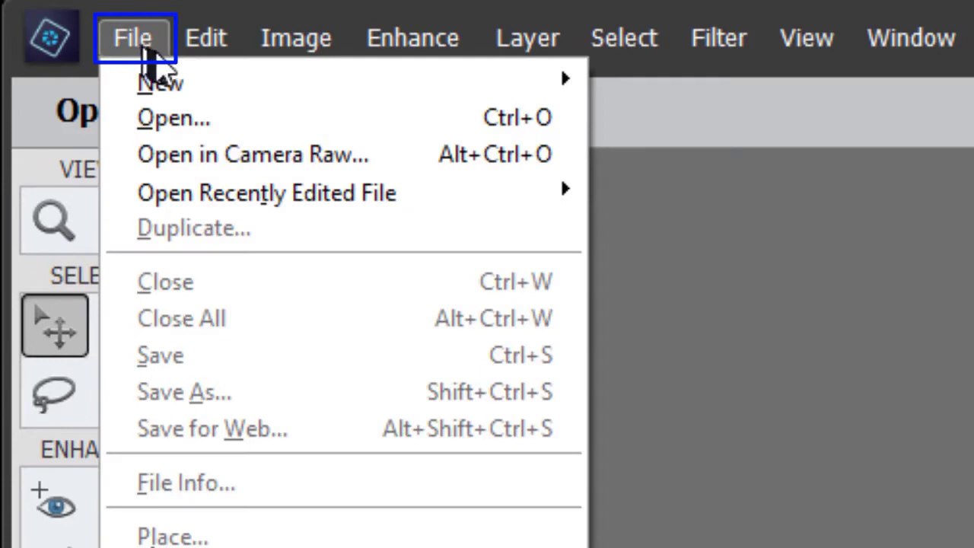
mouse_move(173, 87)
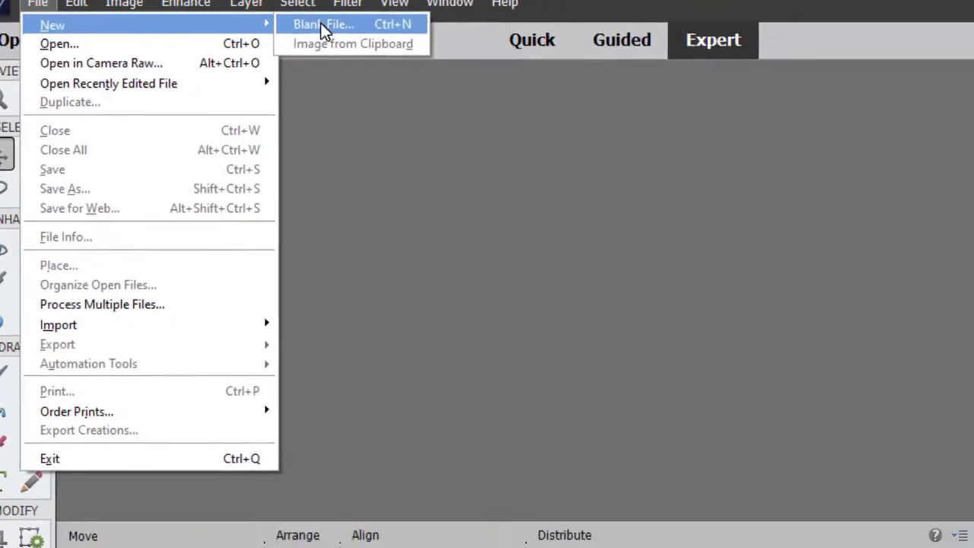
click(592, 70)
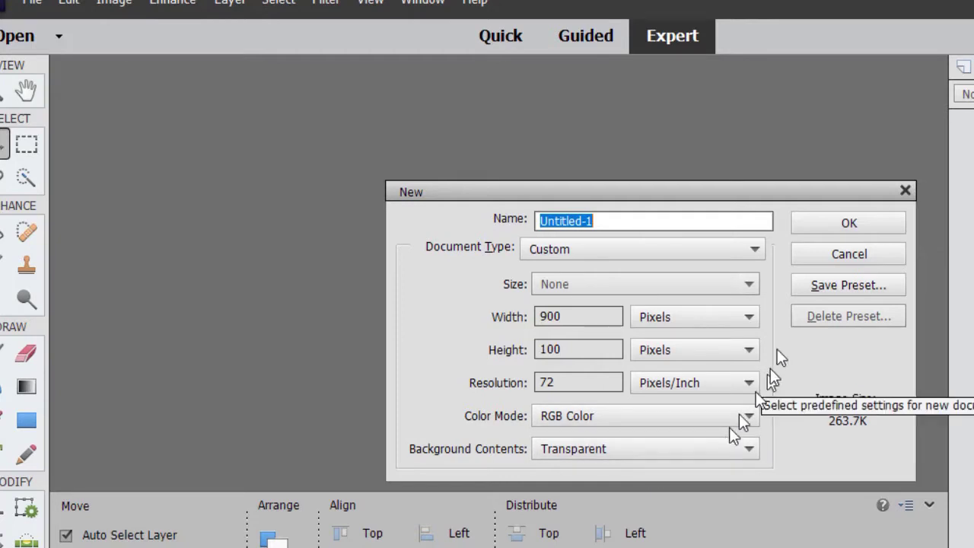
click(847, 225)
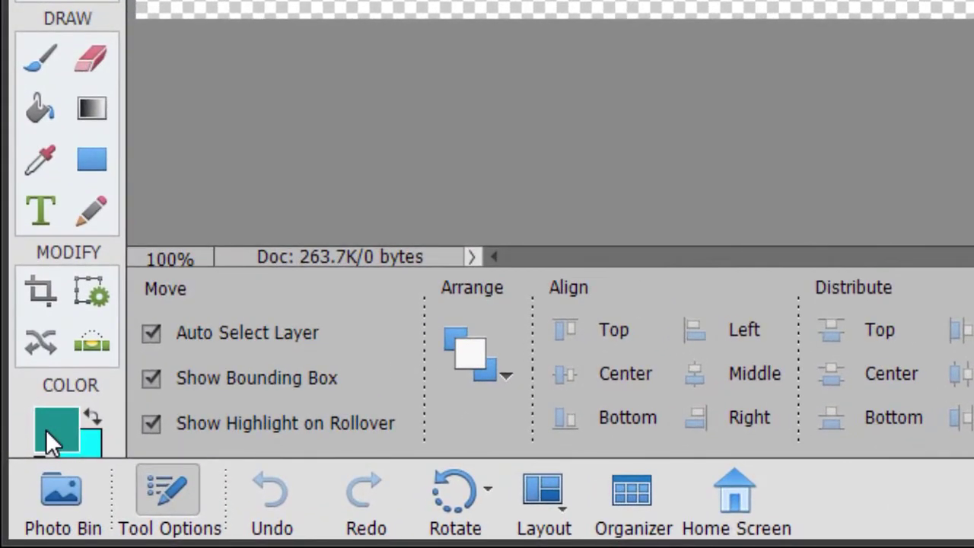
Set the foreground colour to dark red #860f0d and paint-bucket fill the whole strip with it
click(45, 429)
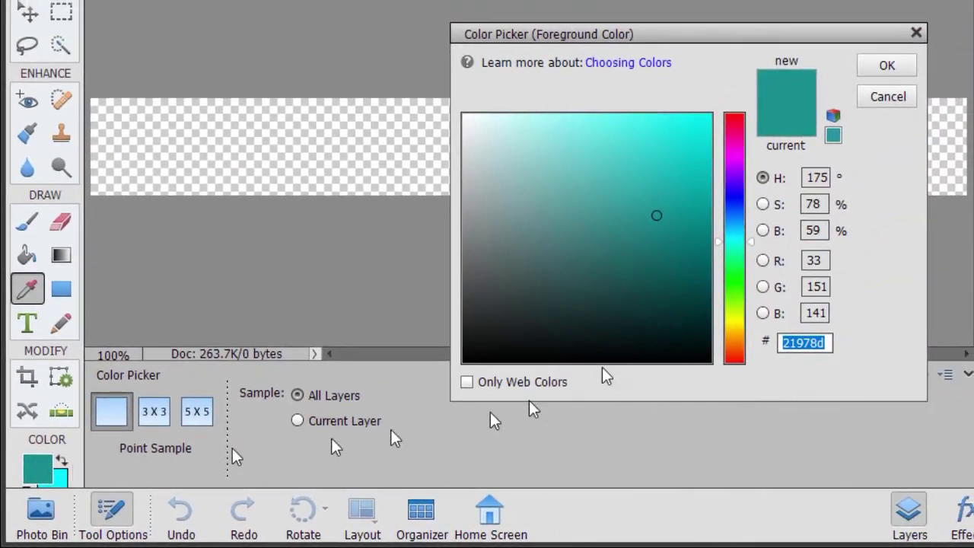
click(736, 131)
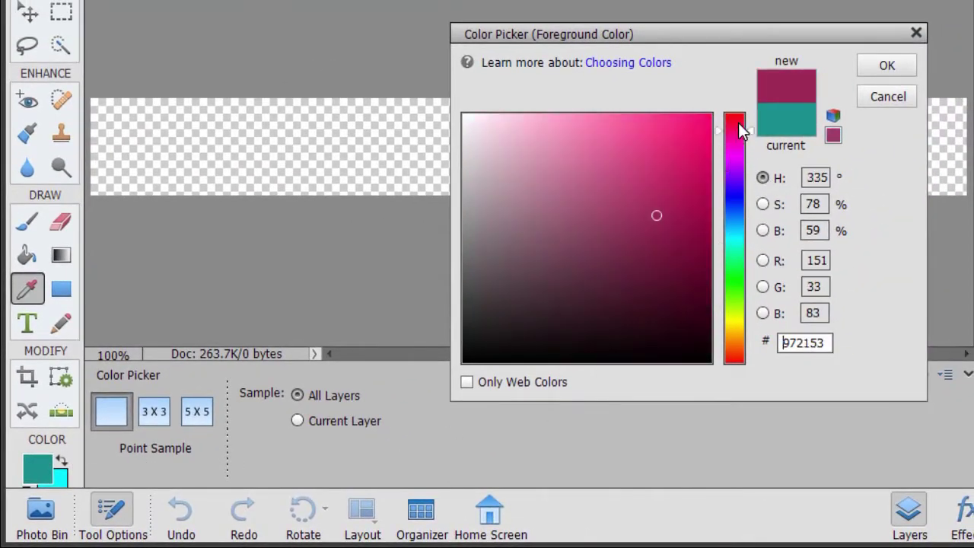
click(734, 363)
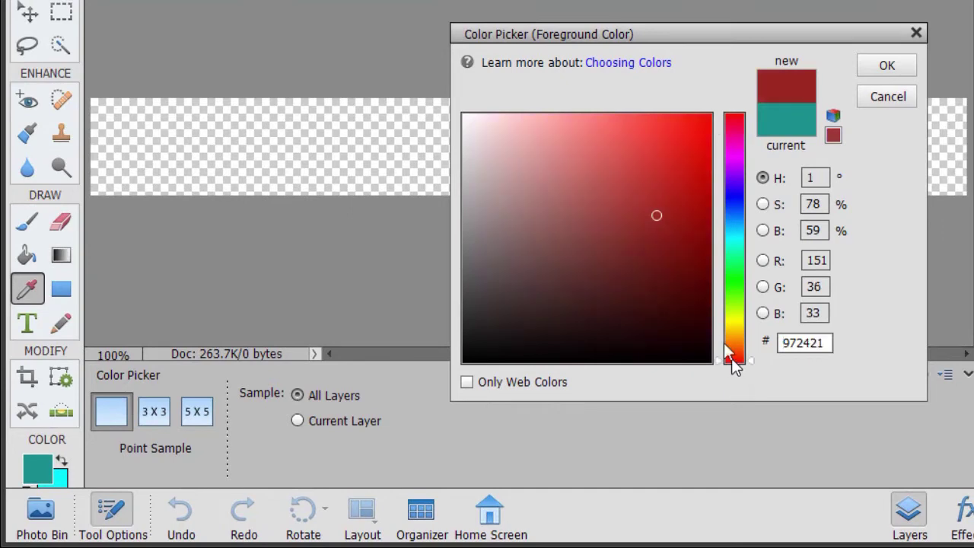
click(687, 231)
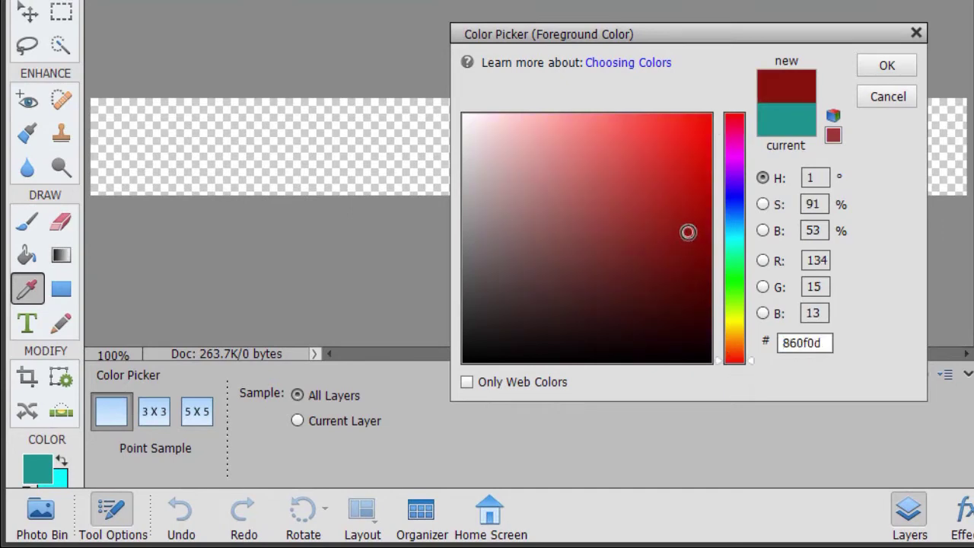
click(898, 66)
key(v)
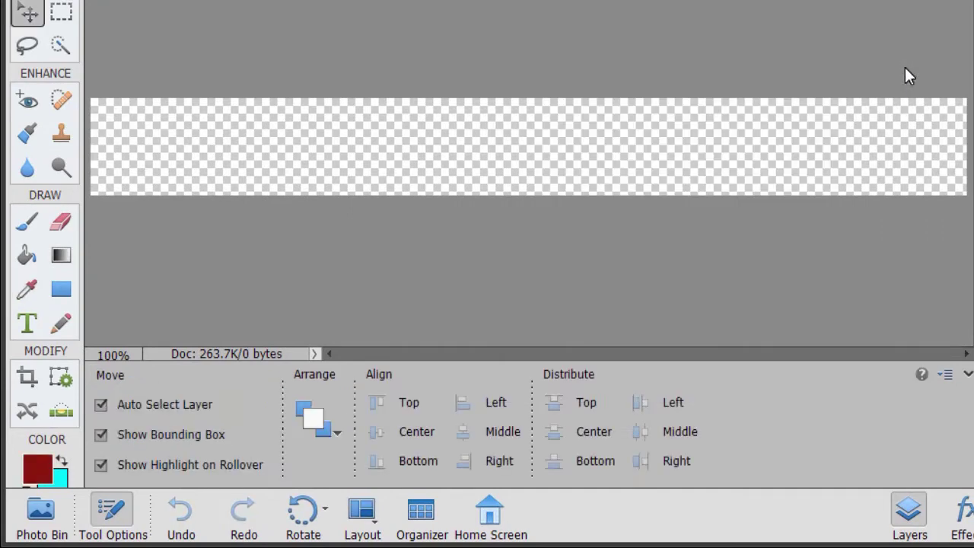
click(28, 257)
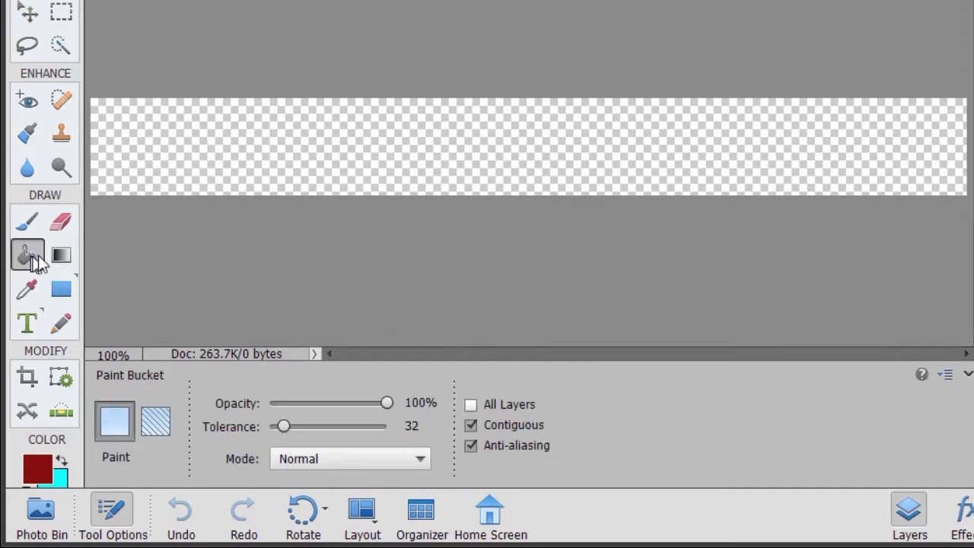
click(174, 122)
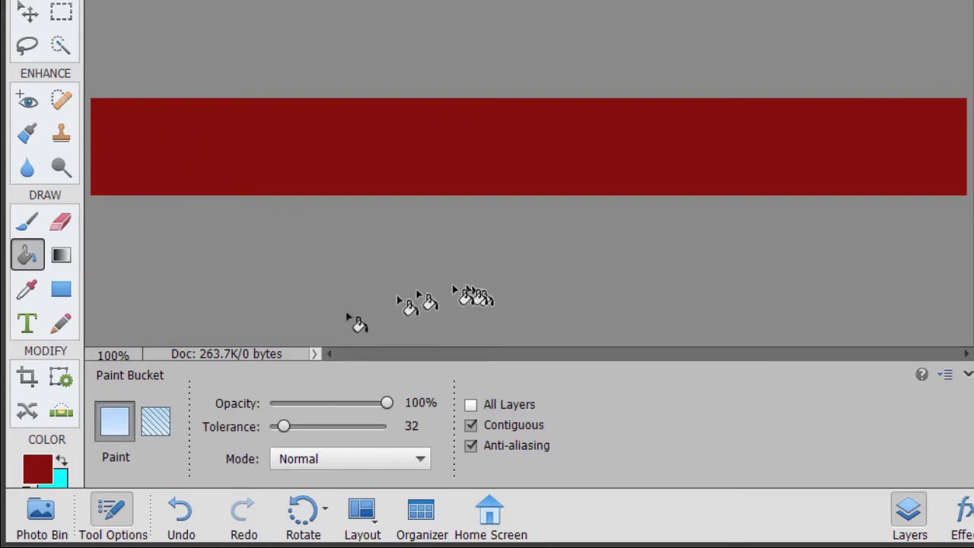
Make green the foreground colour and zoom the view out to 66.67%
click(38, 471)
click(739, 283)
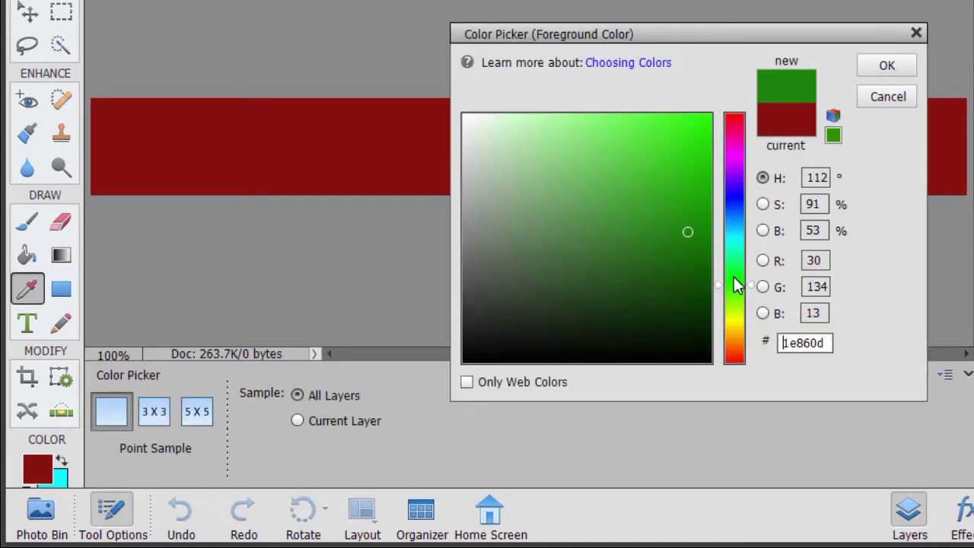
click(734, 278)
click(885, 67)
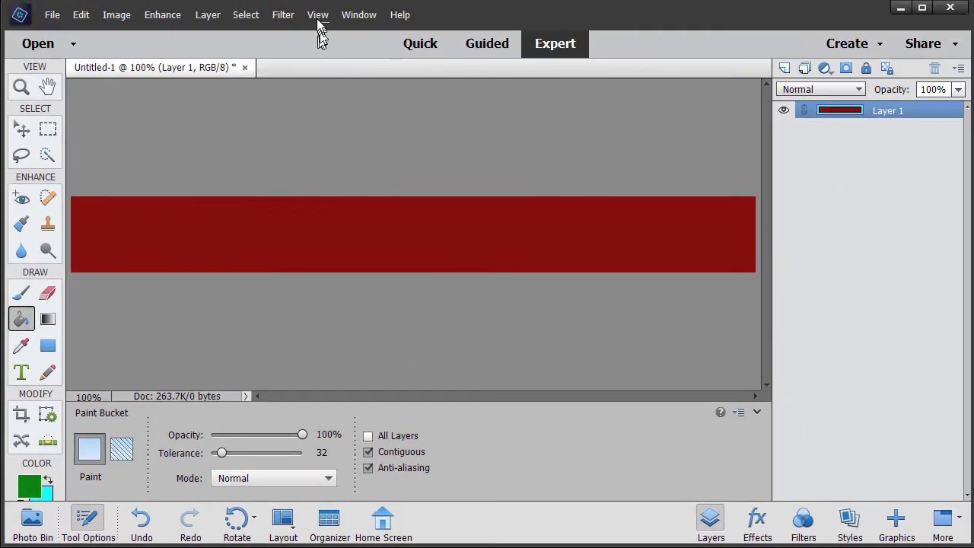
click(318, 19)
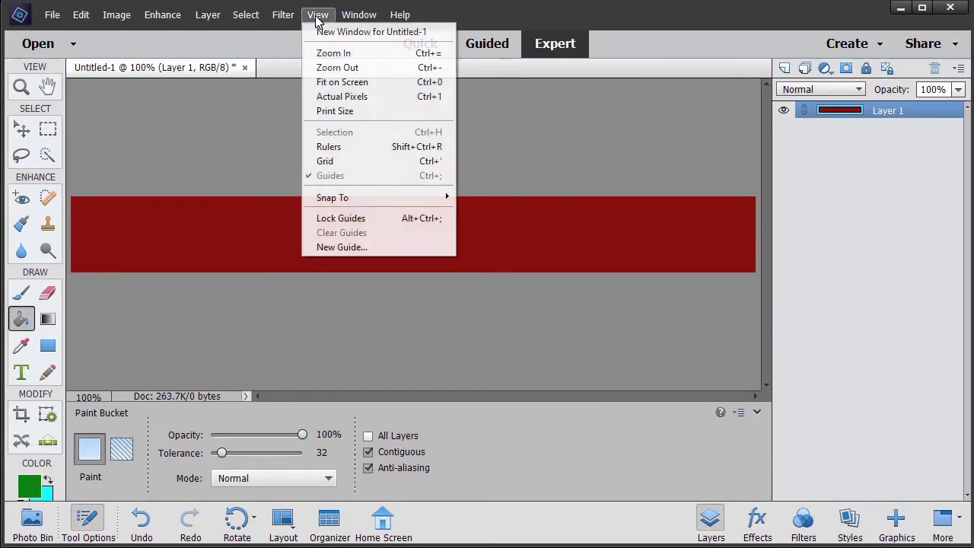
click(341, 68)
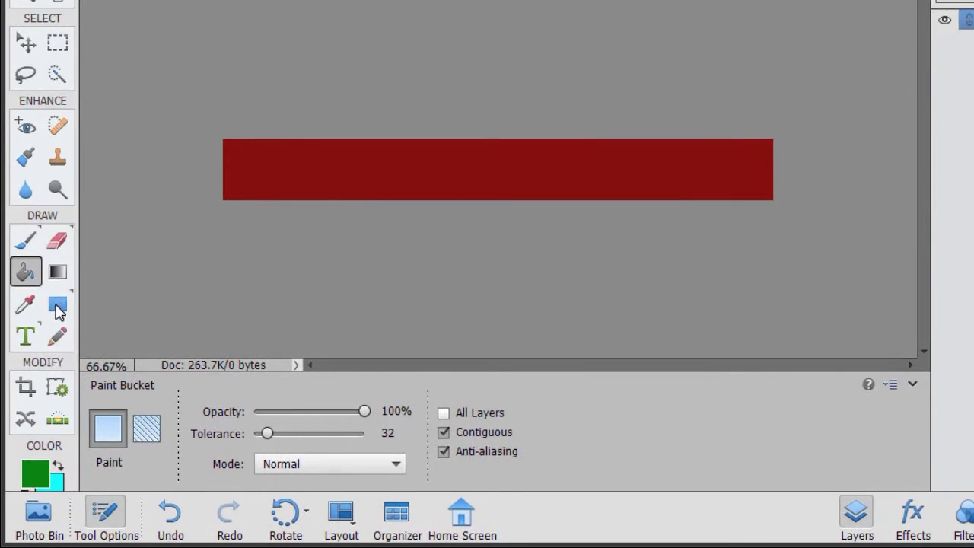
Draw a green square over the banner's left end, rotate it −45° and shift it down-left
click(59, 306)
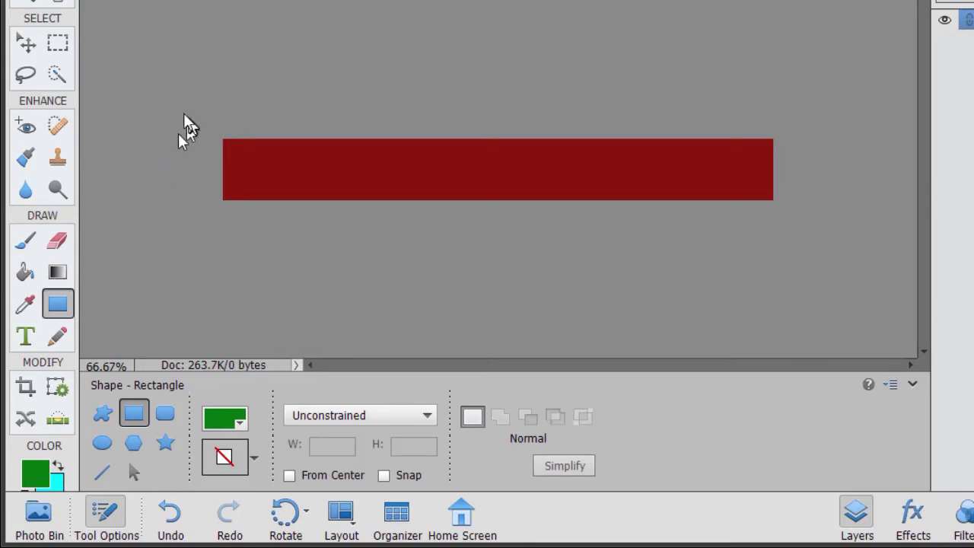
drag(144, 105, 308, 234)
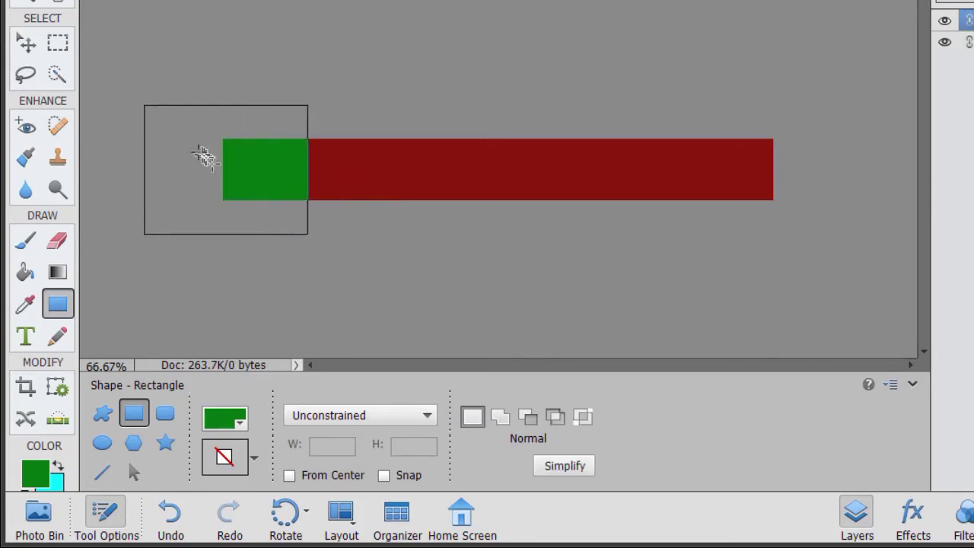
click(26, 43)
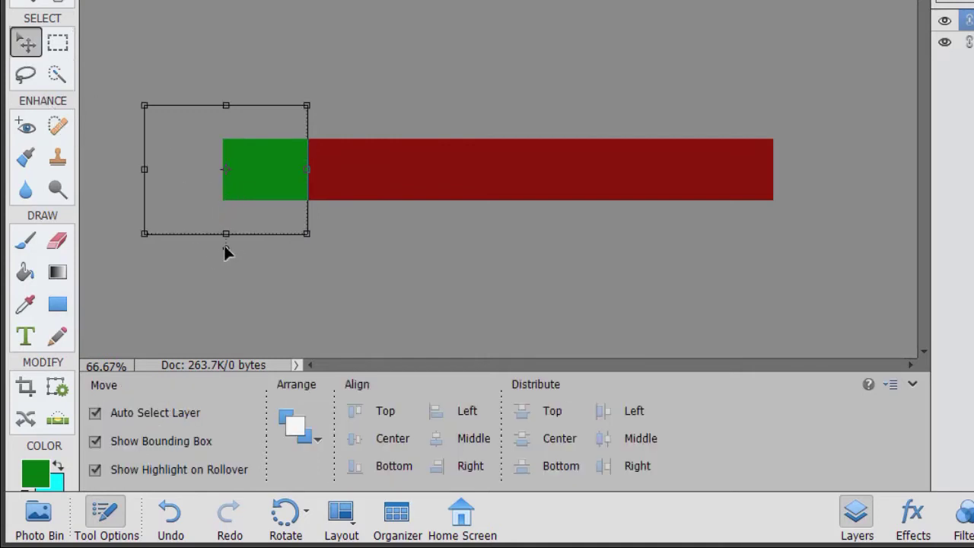
drag(224, 245, 275, 221)
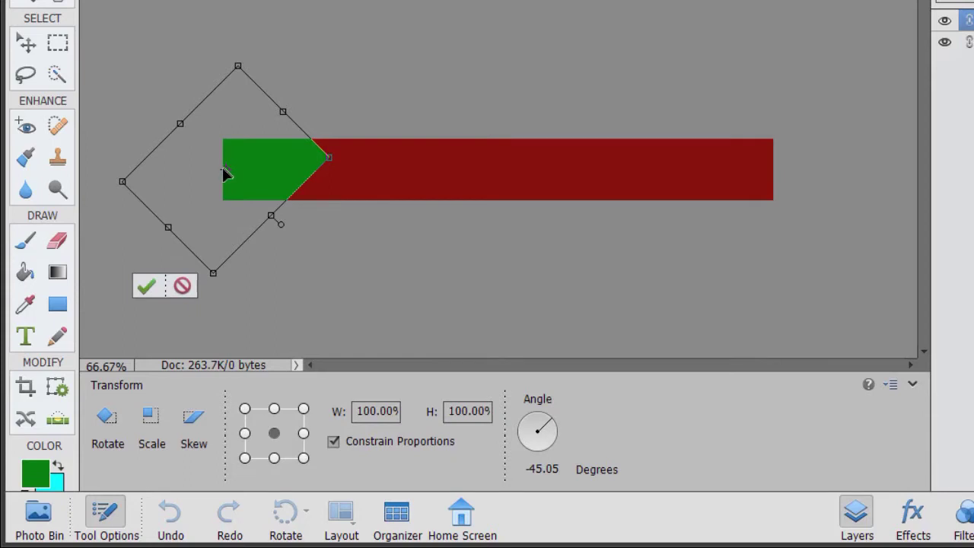
drag(207, 183, 167, 229)
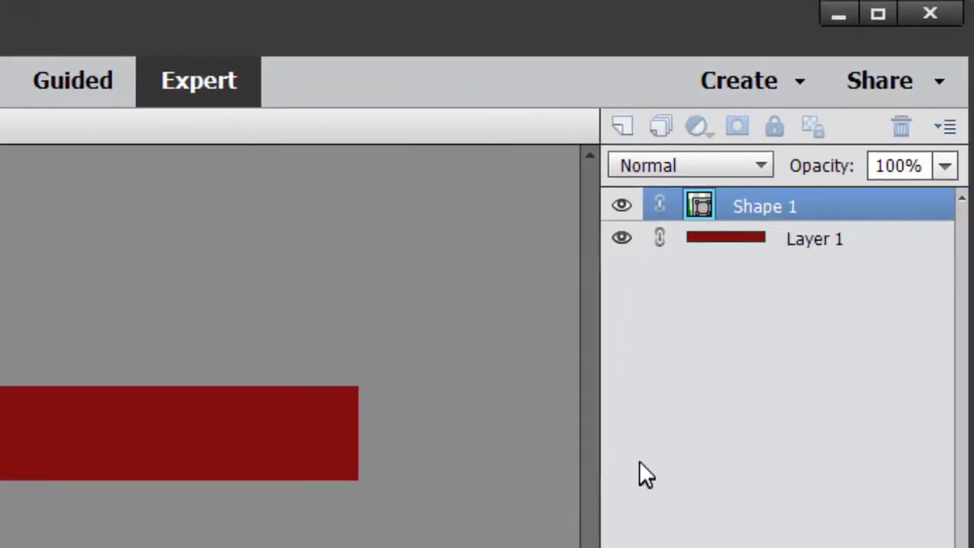
Commit the rotated square, then merge Shape 1 and Layer 1 into one layer
click(889, 219)
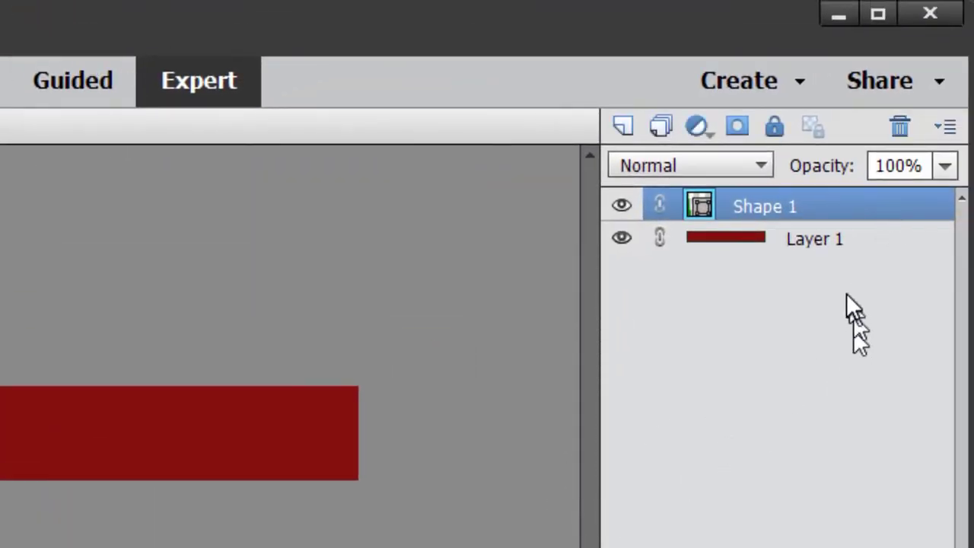
shift+click(776, 245)
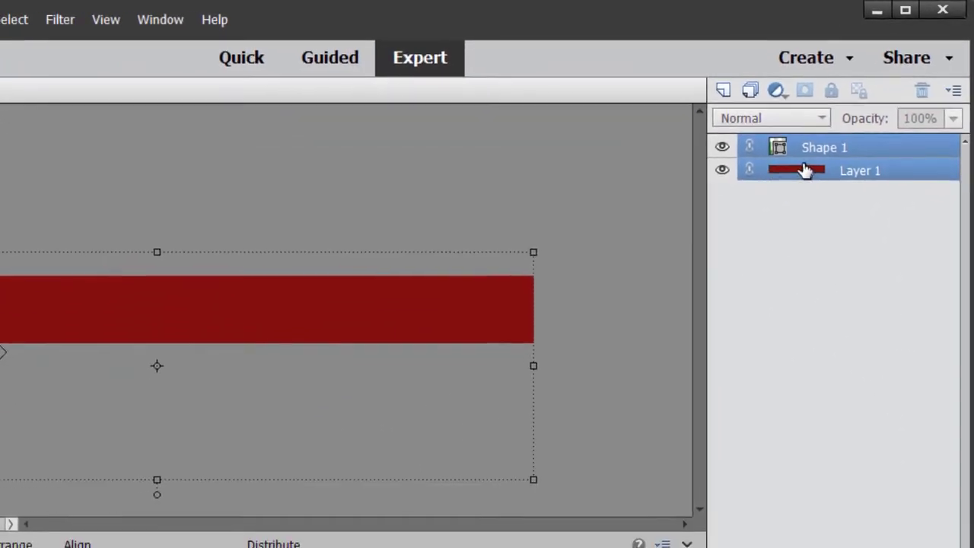
right_click(738, 232)
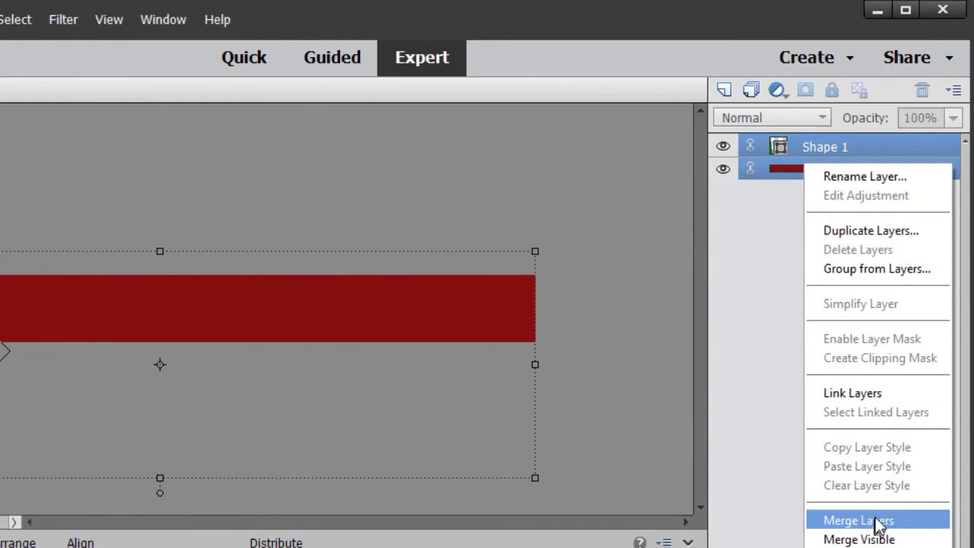
click(858, 520)
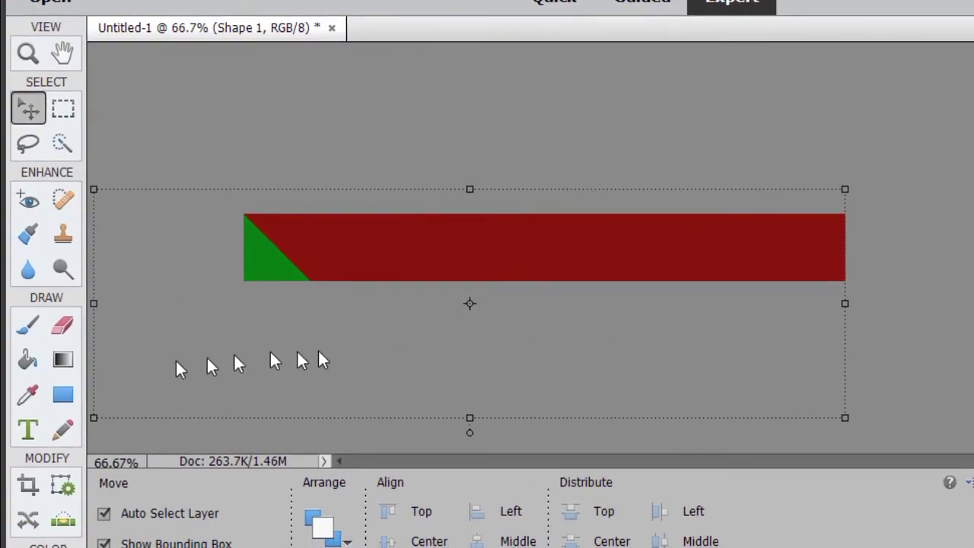
Quick-select the green triangle and delete it, leaving a transparent diagonal notch
click(62, 146)
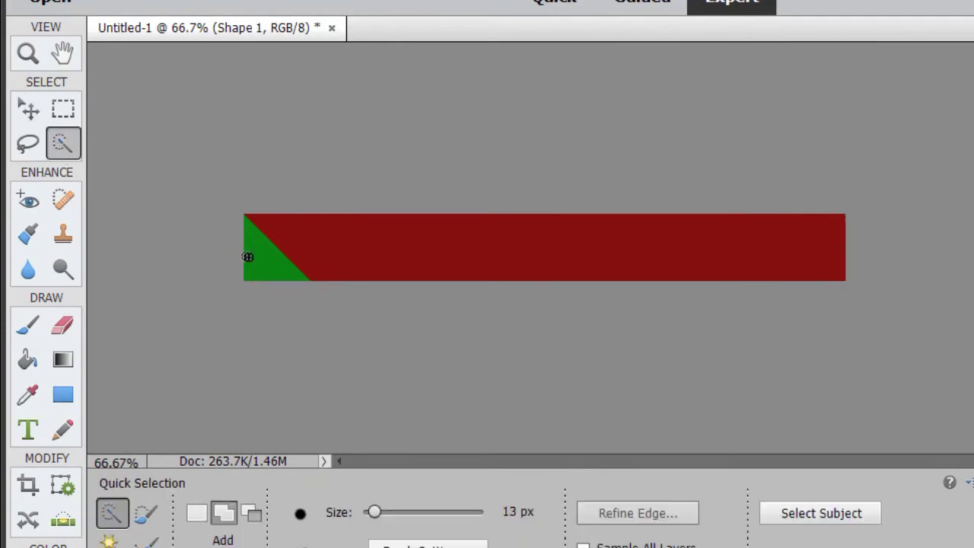
click(263, 265)
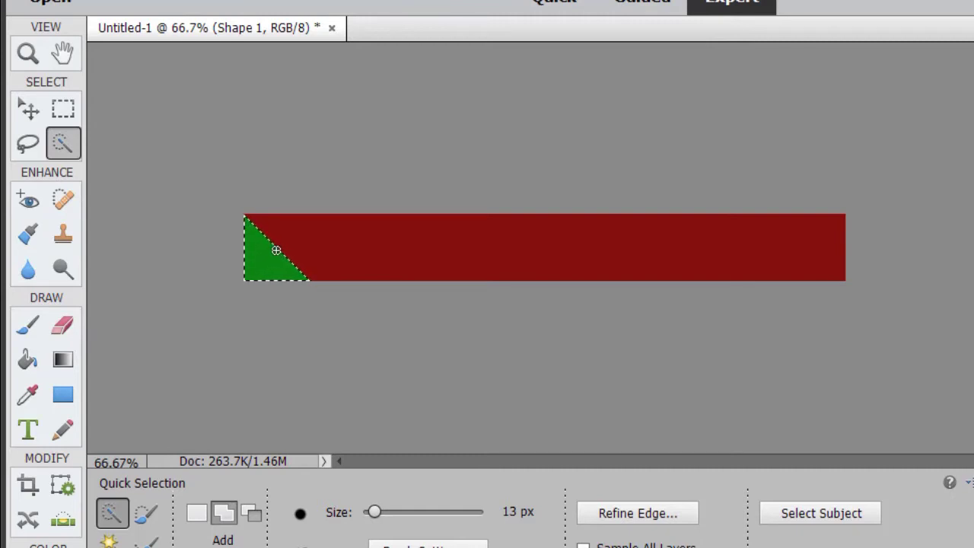
key(Delete)
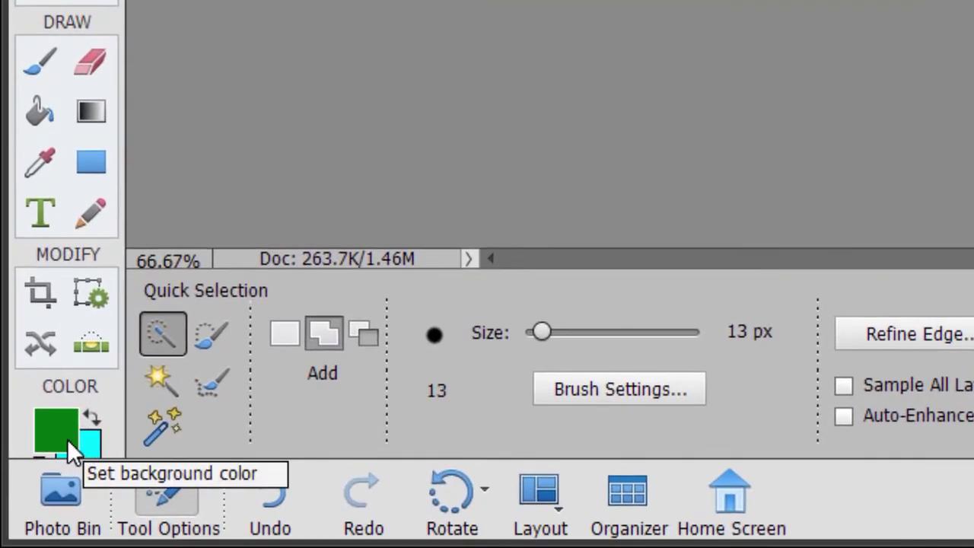
click(42, 429)
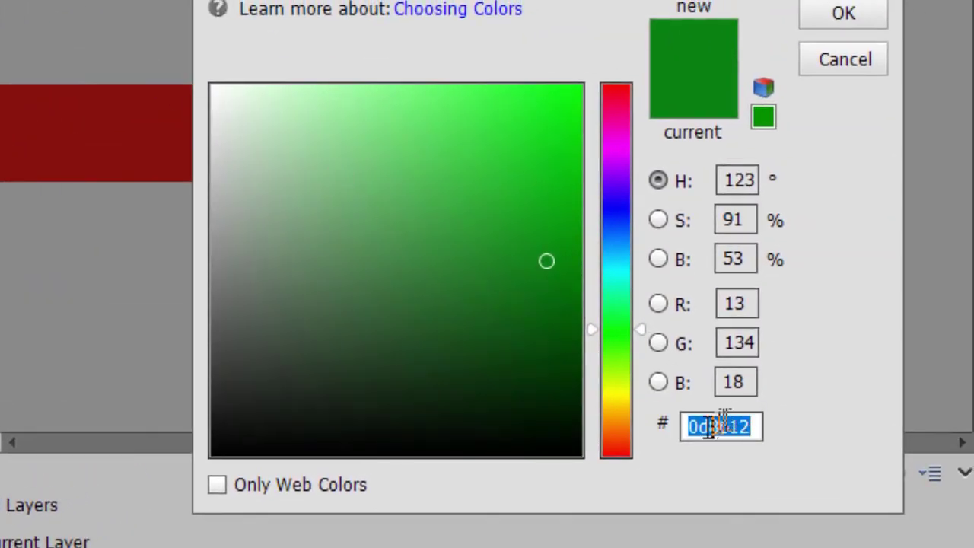
Set the foreground colour to white, hex ffffff
drag(686, 434, 845, 465)
text(ffffff)
click(868, 15)
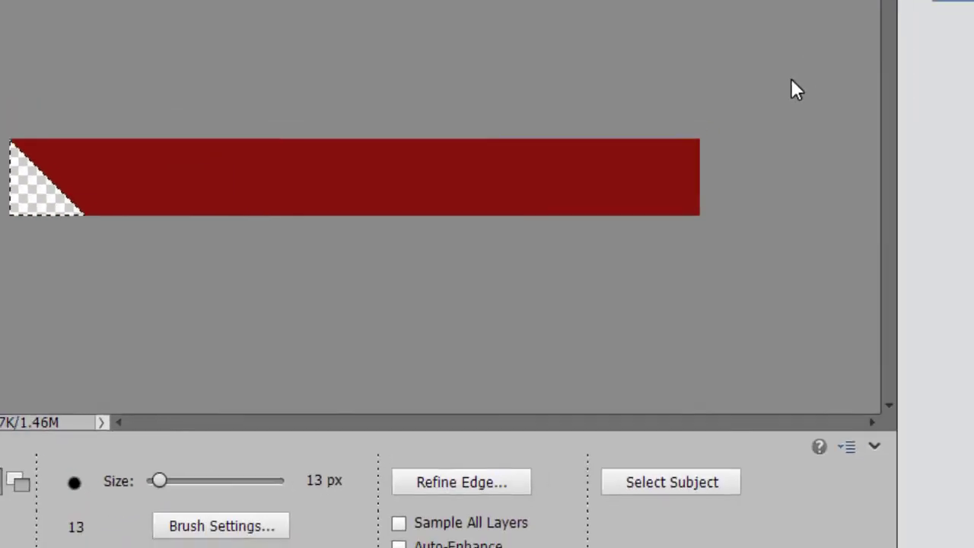
Type 'This is sample text' on the red banner as a horizontal text layer
click(21, 372)
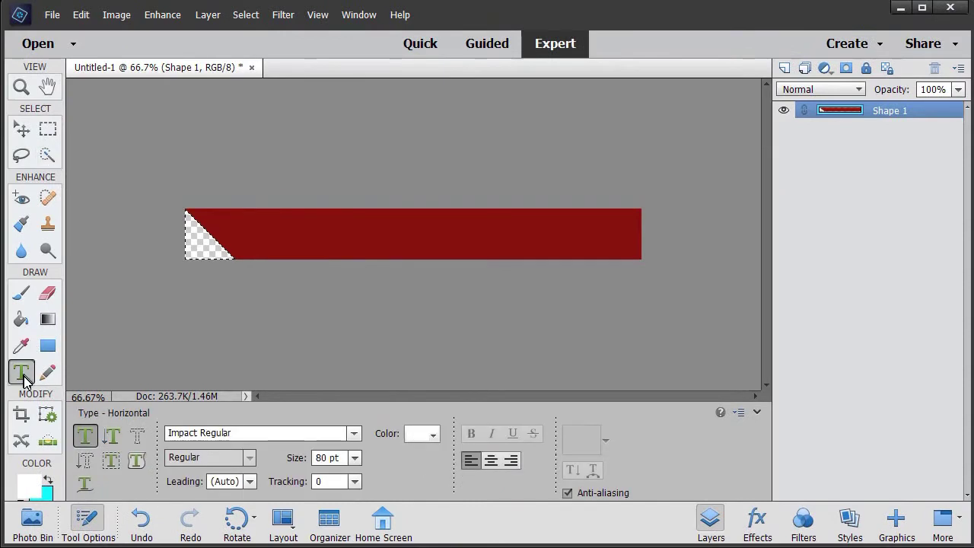
click(265, 240)
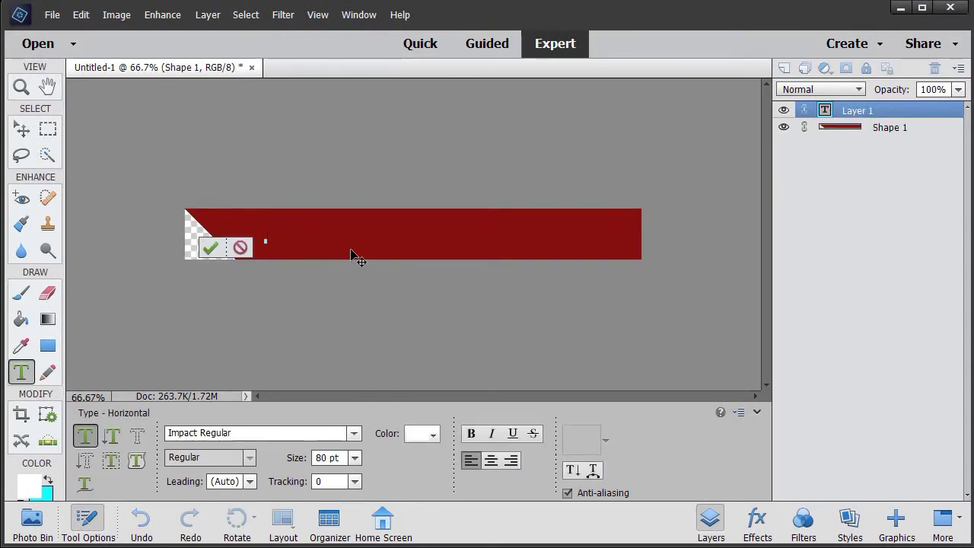
text(This i)
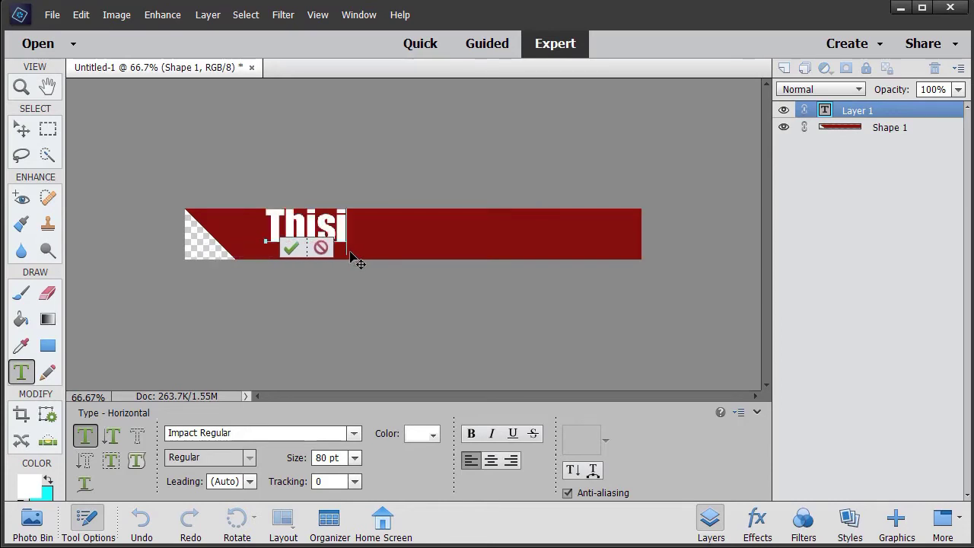
text(s s)
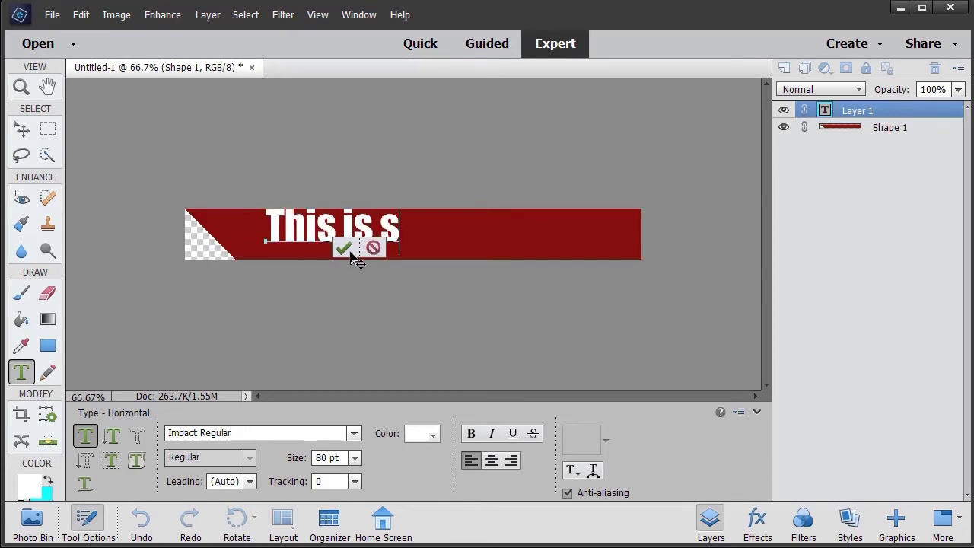
text(ample text)
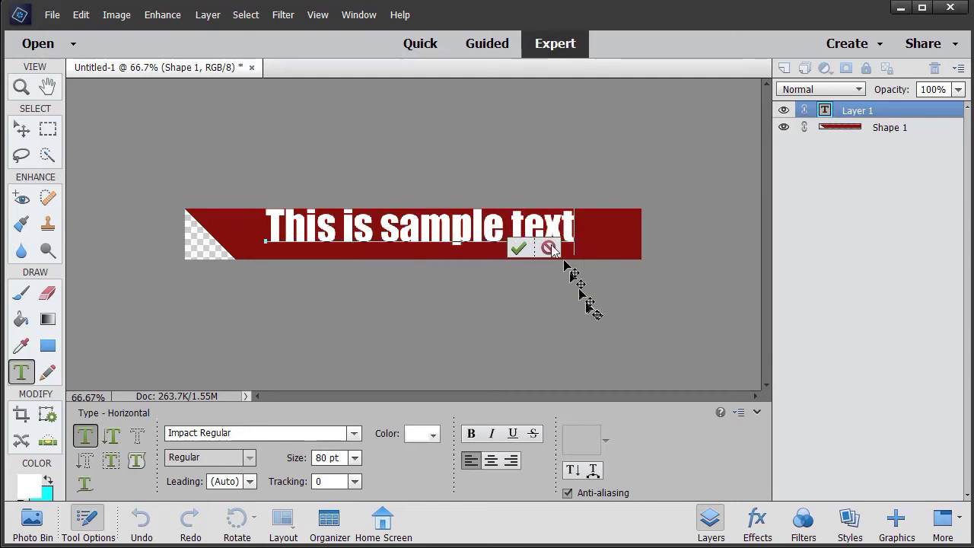
Commit the sample text, nudge it slightly down-left, and bring up its context menu
click(518, 248)
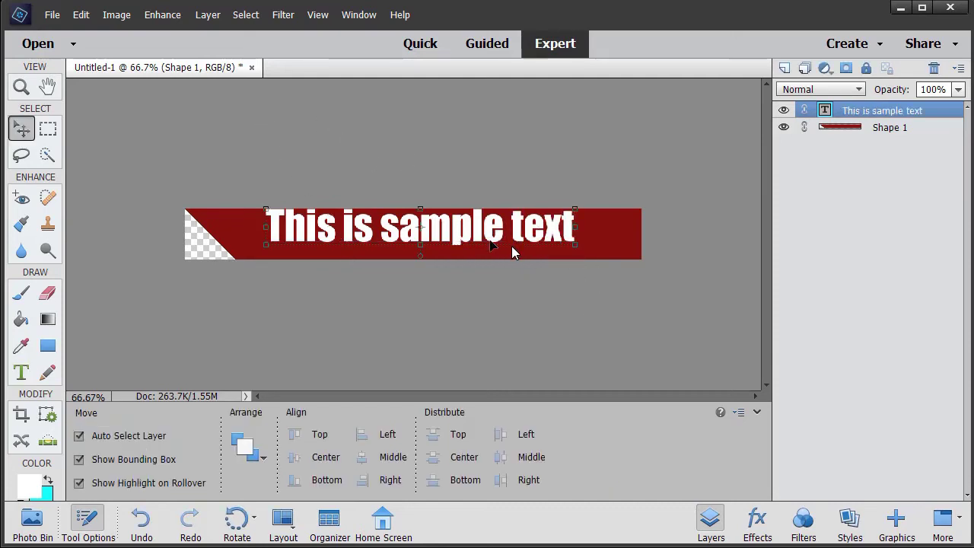
drag(437, 241, 443, 244)
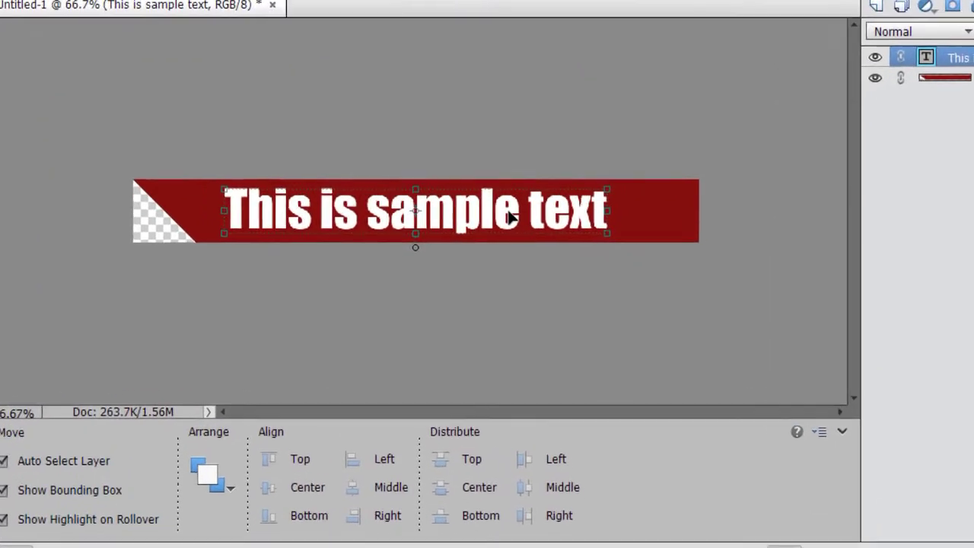
right_click(488, 233)
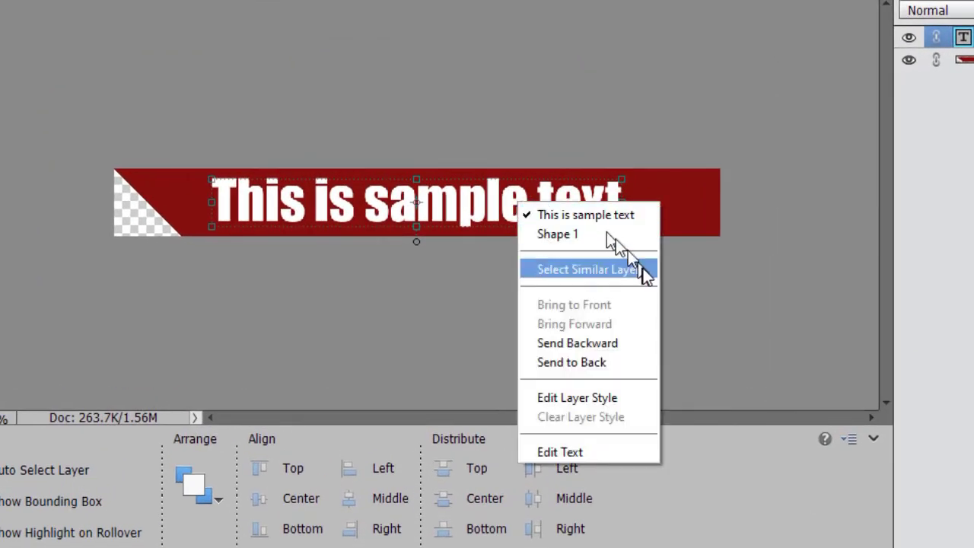
Apply a 7 px bevel and a 1 px black outside stroke to the text, then reselect it
click(616, 397)
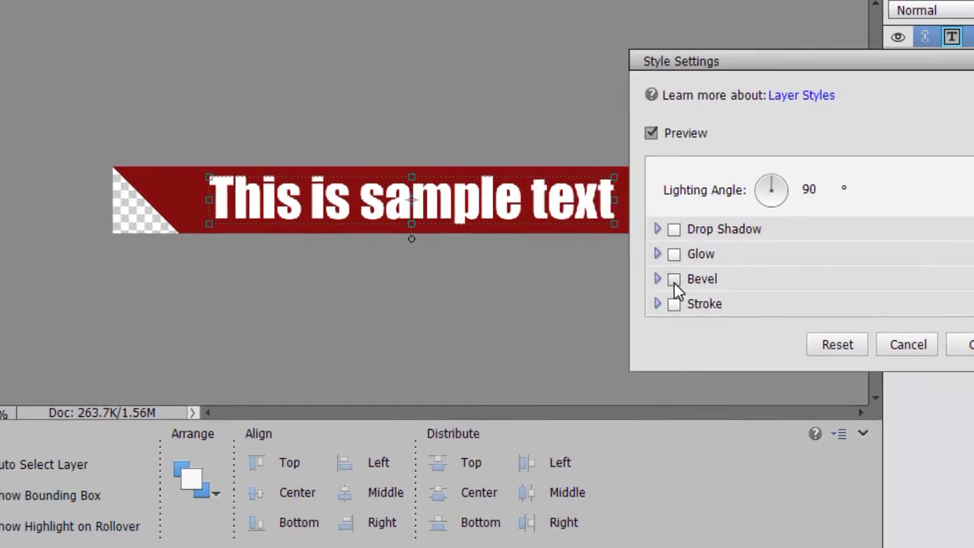
click(673, 280)
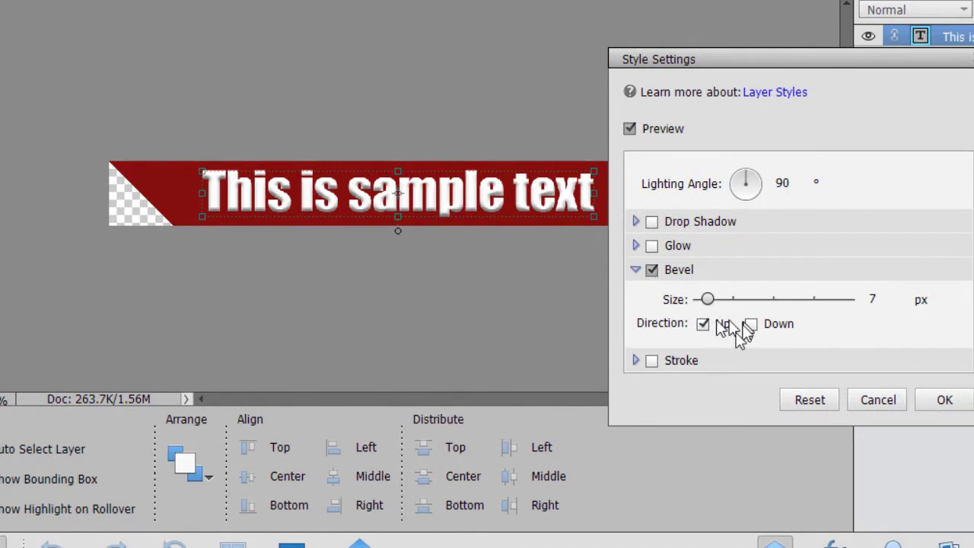
click(652, 361)
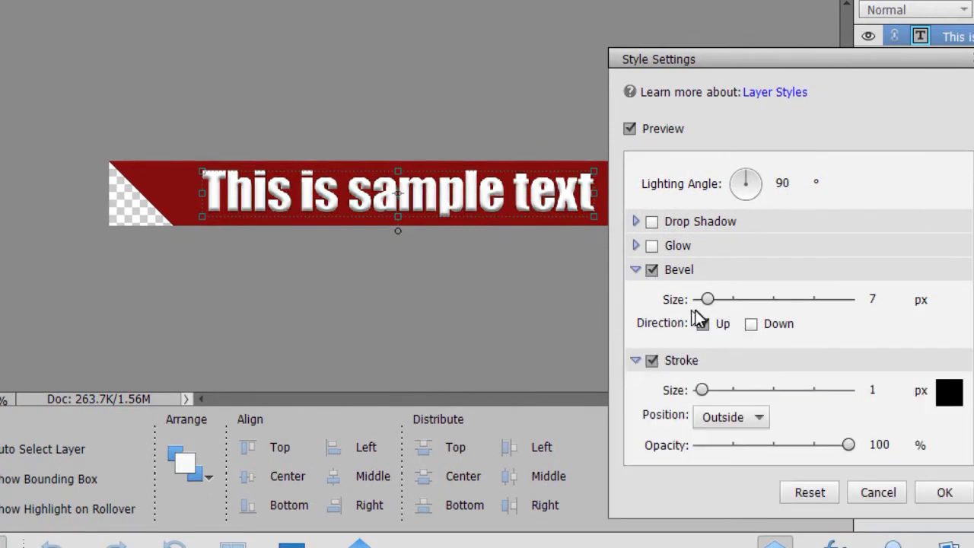
click(943, 493)
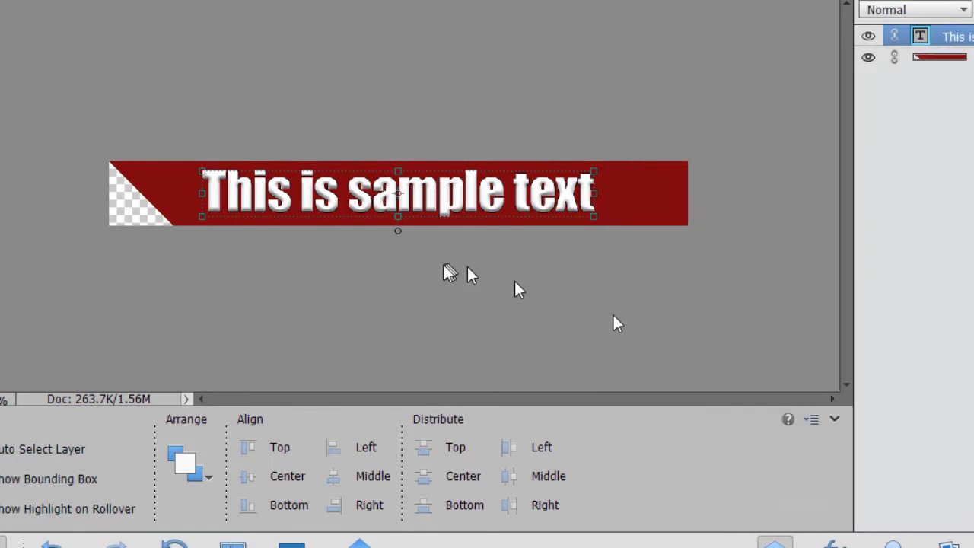
click(420, 207)
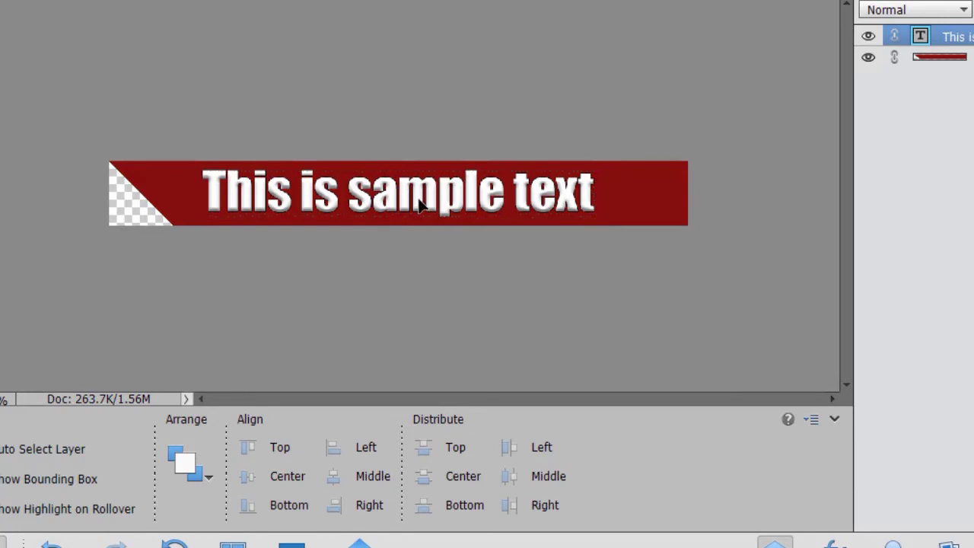
Change the sample text's font size from 80 to 85 pt and commit the edit
double_click(418, 202)
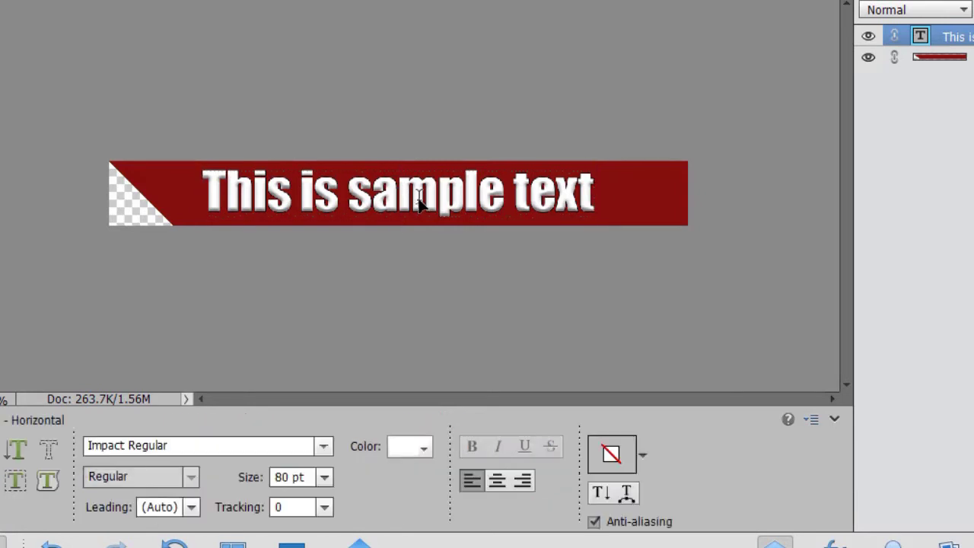
click(282, 477)
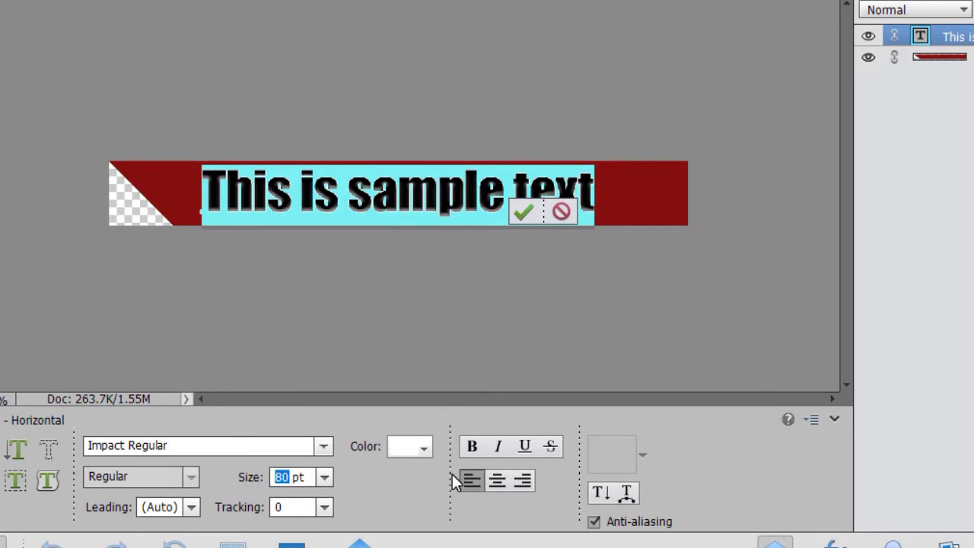
text(85)
key(Return)
click(546, 215)
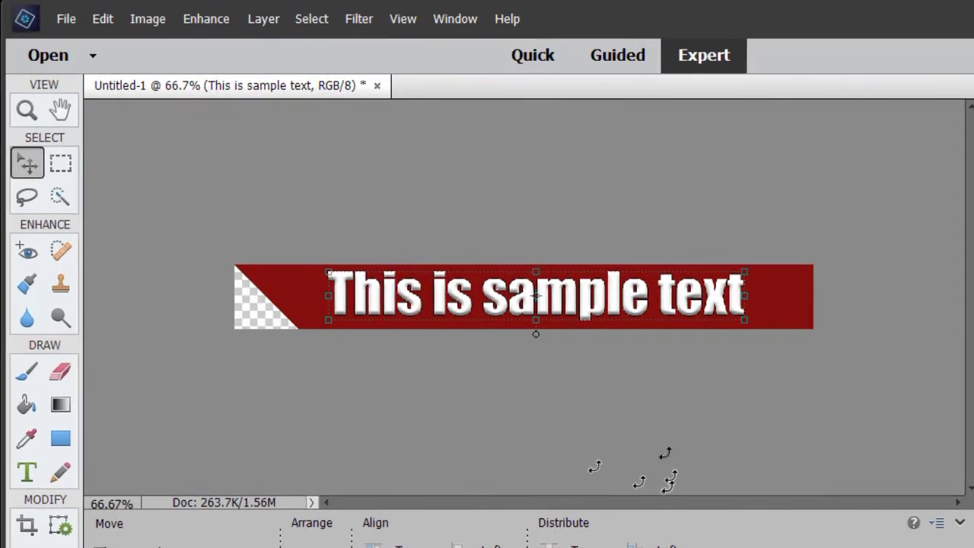
click(68, 23)
Save the banner with the file name mytest as a Photoshop PSD file
click(119, 177)
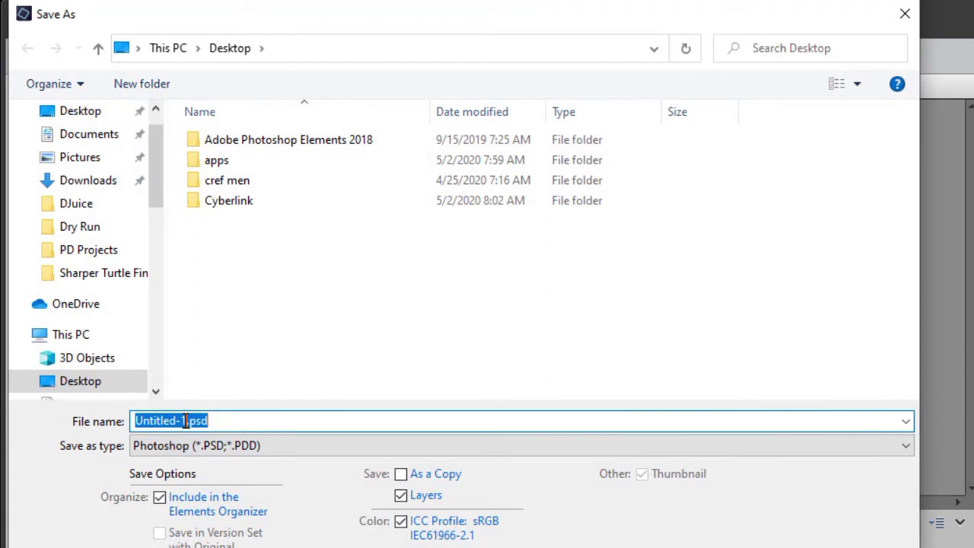
drag(187, 421, 84, 411)
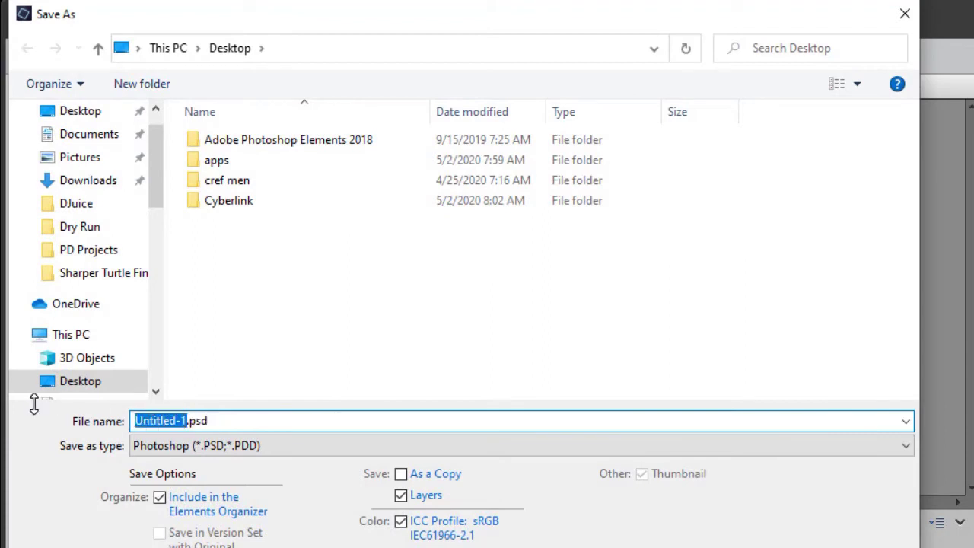
text(mytest)
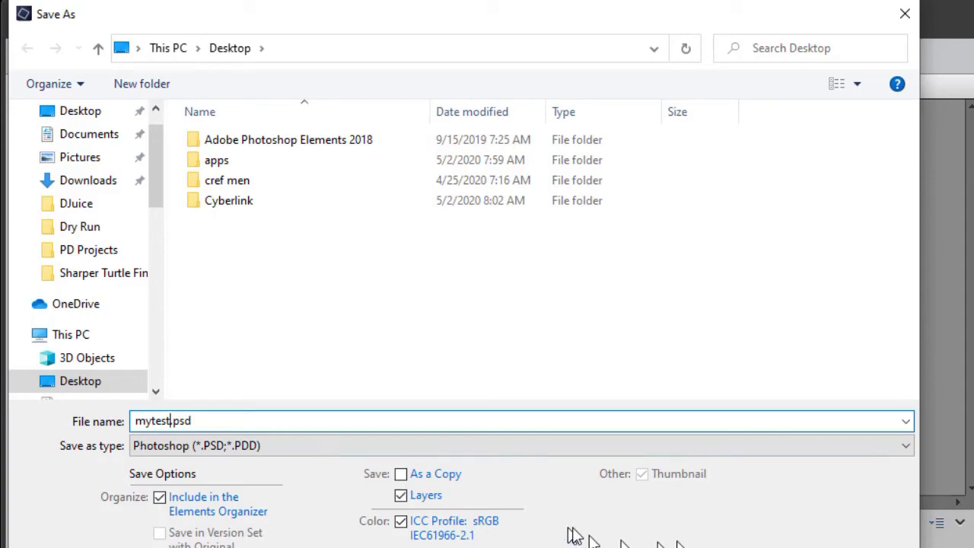
key(Return)
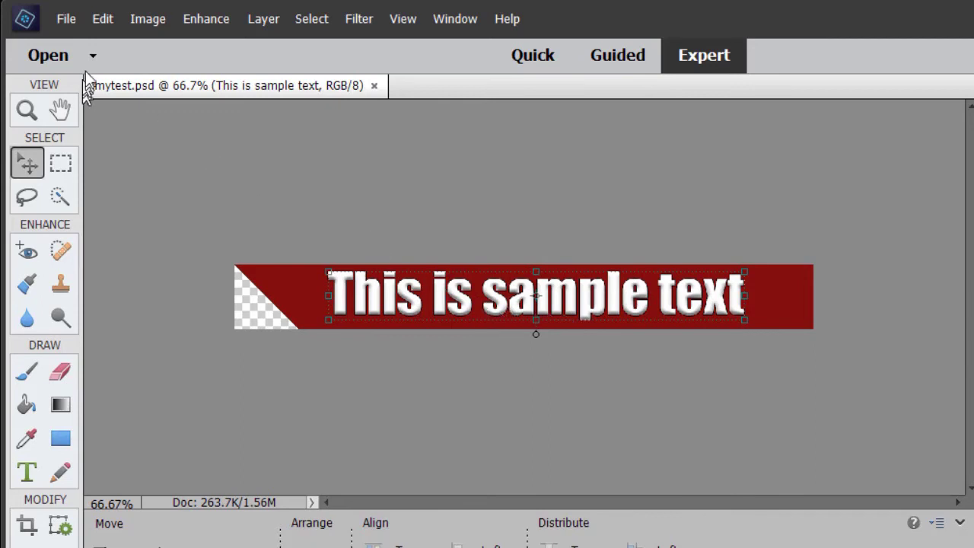
Save a PNG copy, mytest.png, keeping the default smallest compression and no interlacing
click(66, 23)
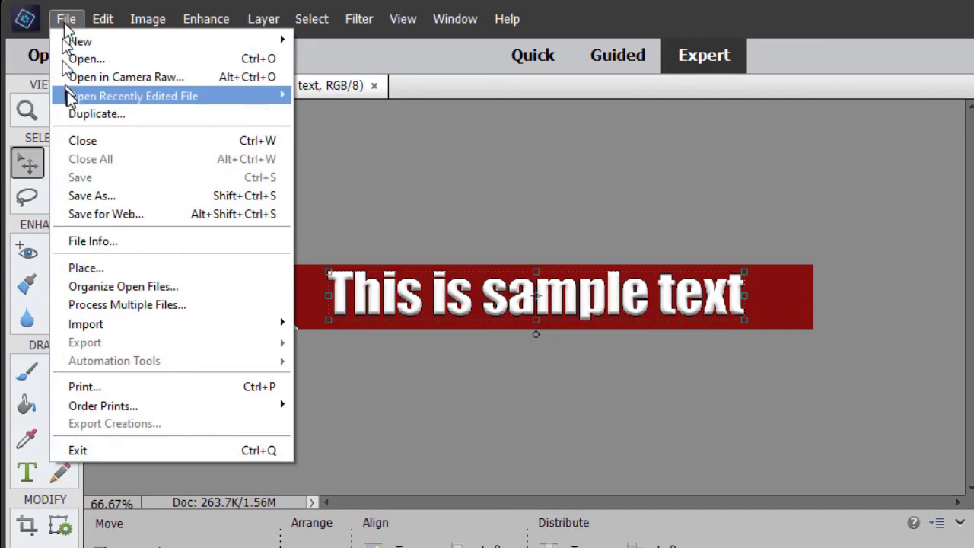
click(103, 196)
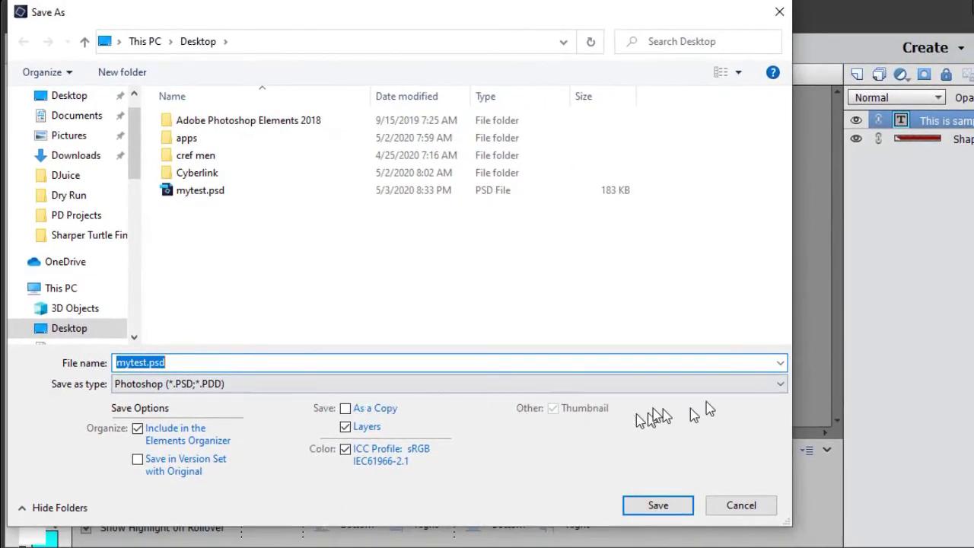
click(780, 384)
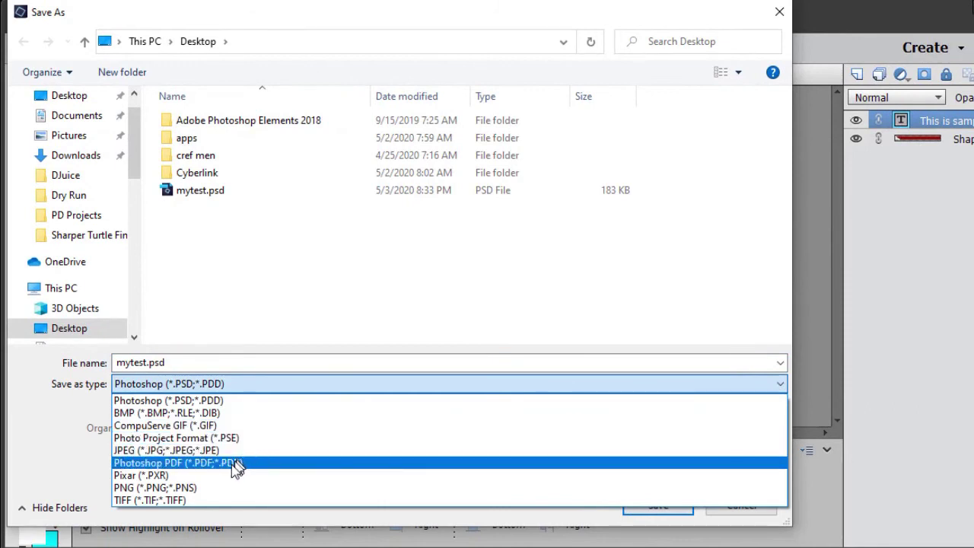
click(198, 488)
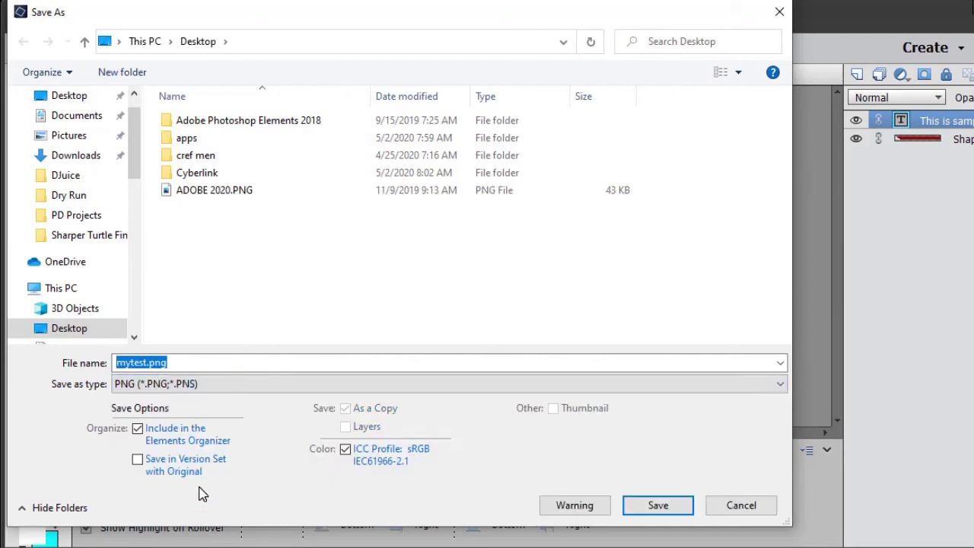
click(656, 506)
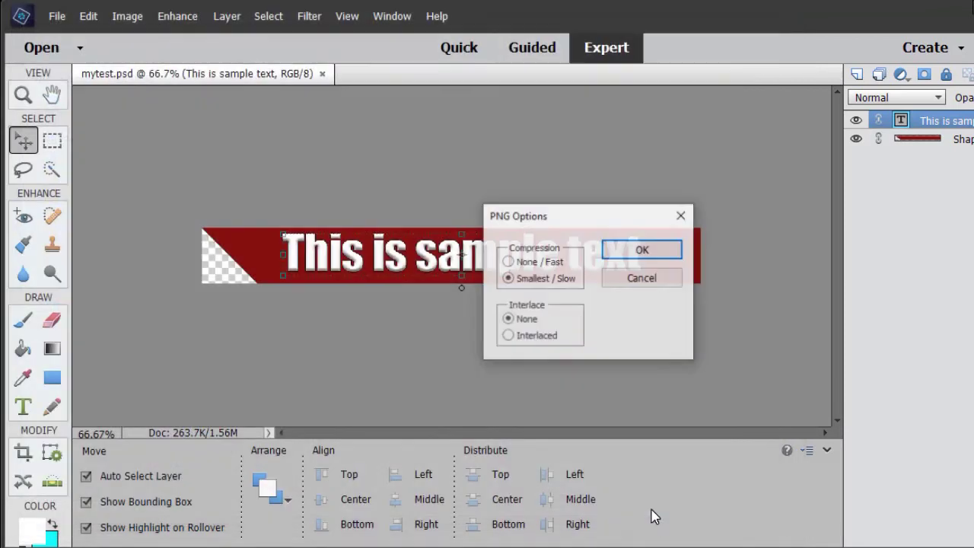
click(643, 250)
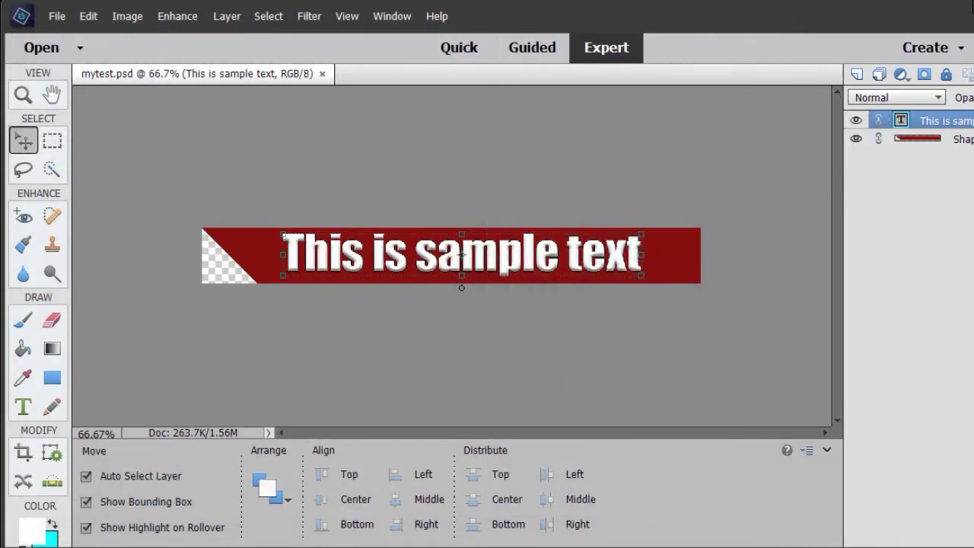